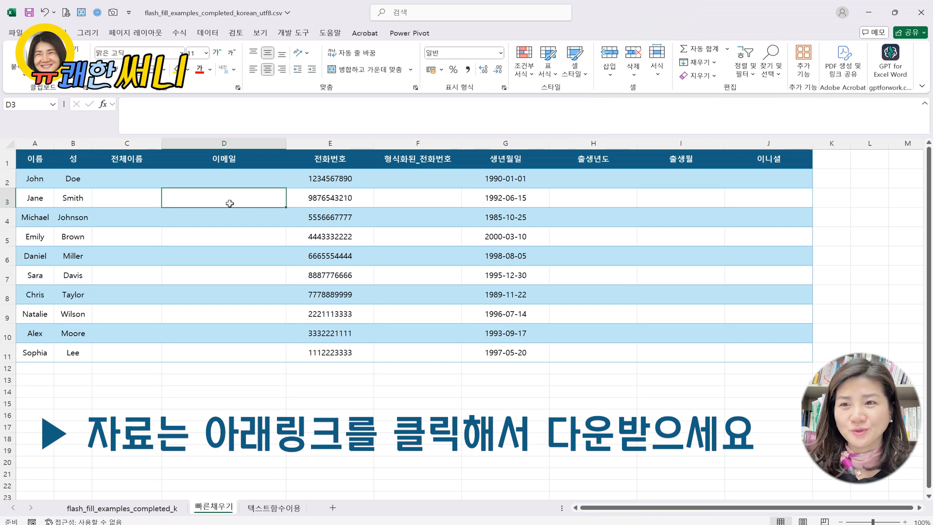
click(35, 162)
click(75, 161)
drag(21, 185, 75, 181)
click(128, 181)
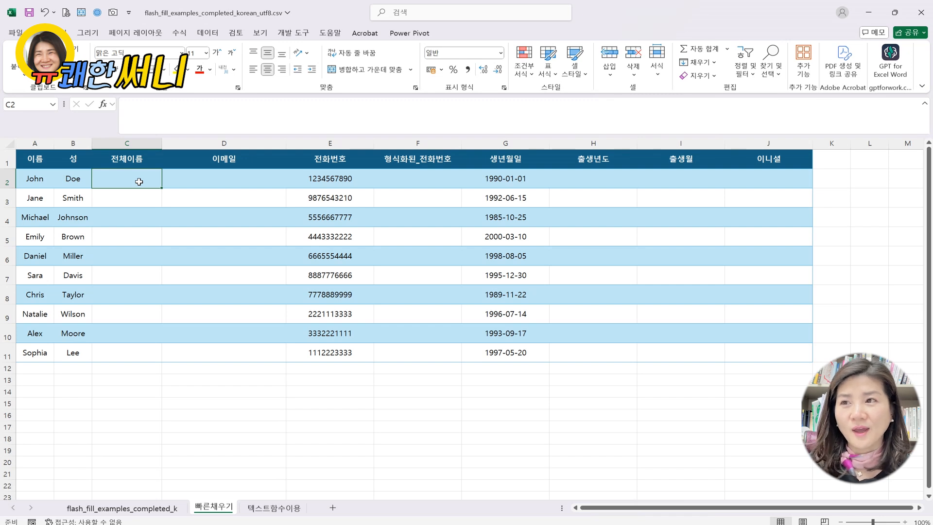
click(127, 509)
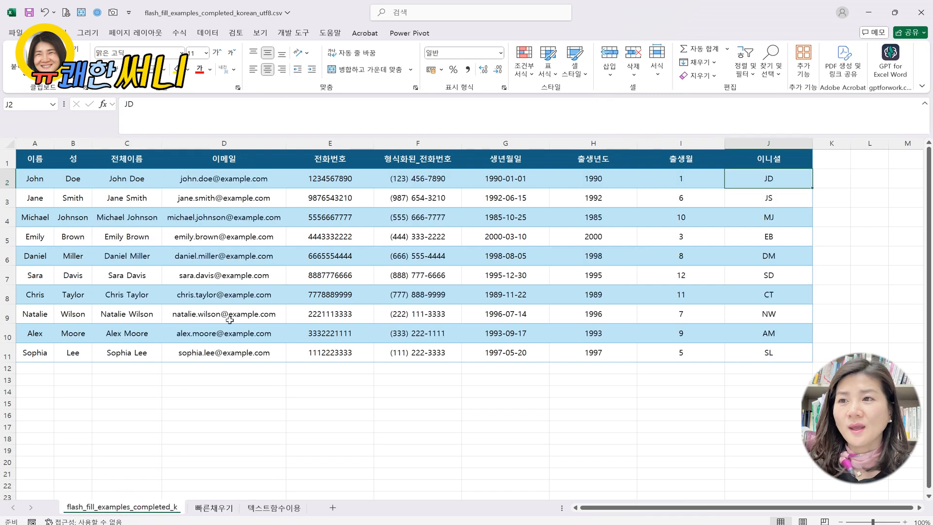
click(258, 401)
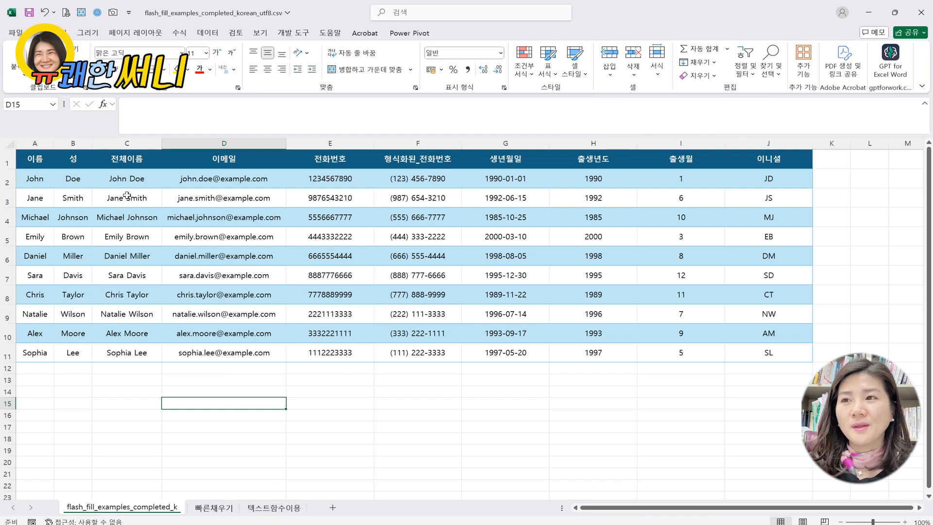
click(127, 179)
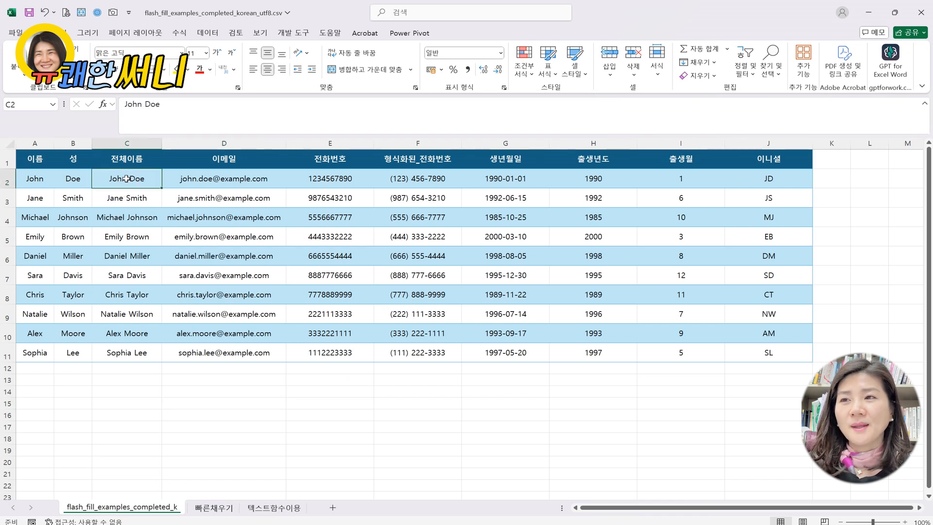
drag(127, 179, 125, 369)
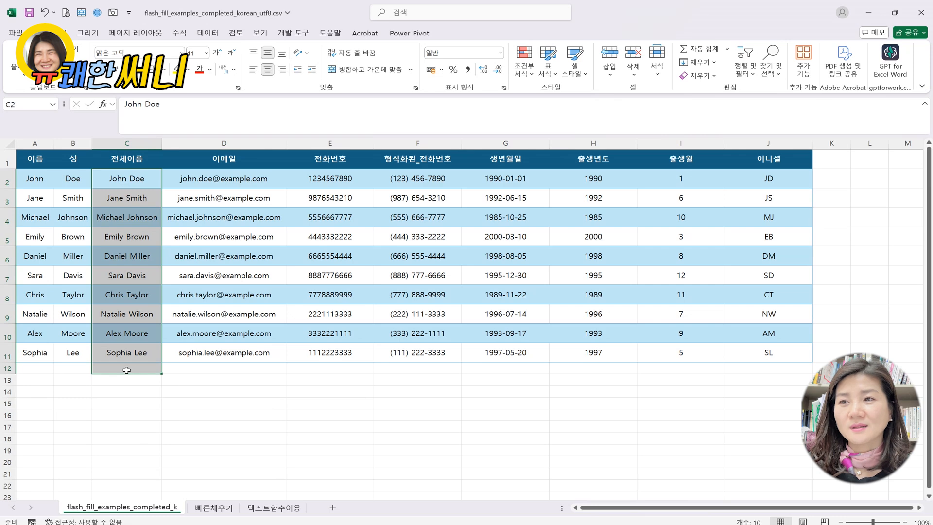
click(203, 379)
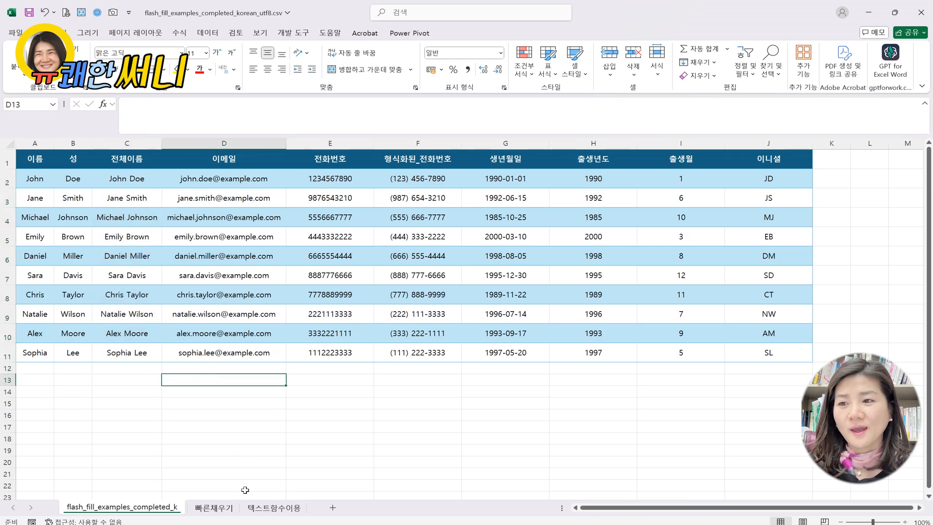
click(214, 507)
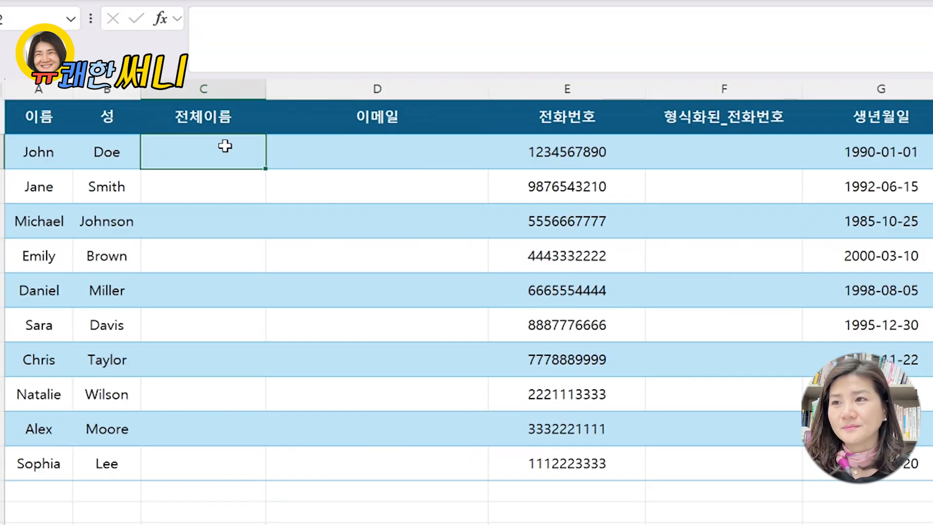
click(225, 146)
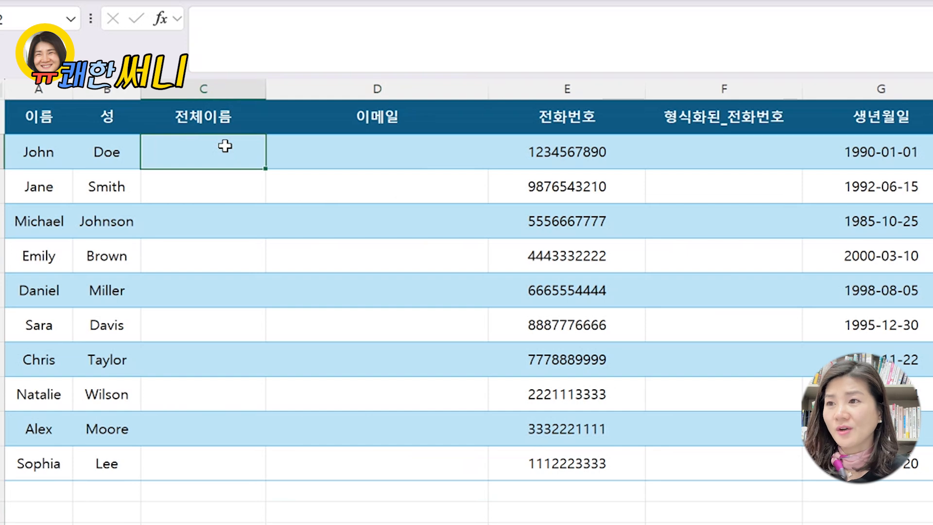
Enter the first person's full name in C2 and Flash Fill the 전체이름 column for all ten rows.
text(Joh)
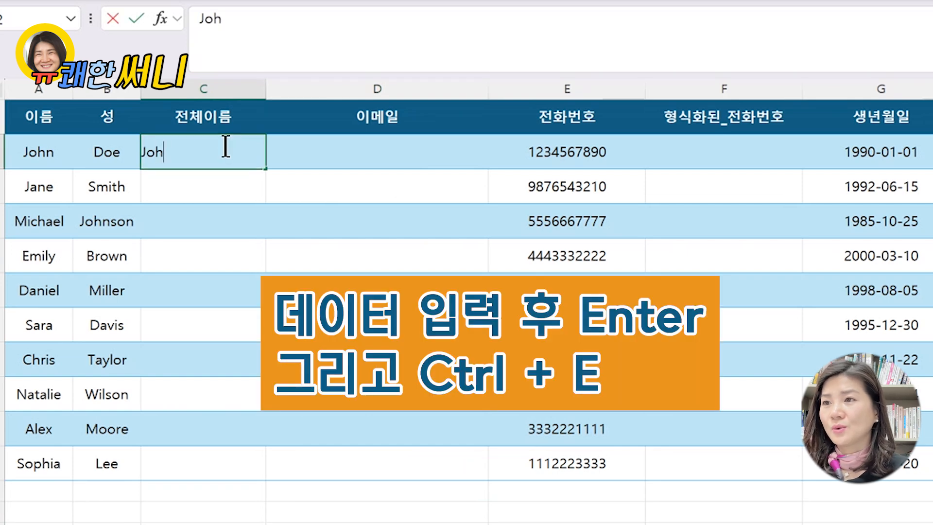
text(n Doe)
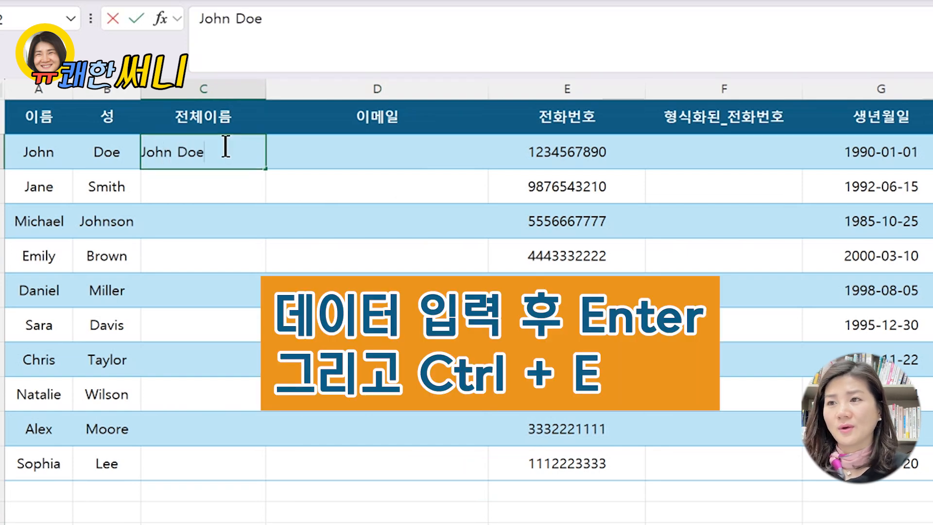
key(Return)
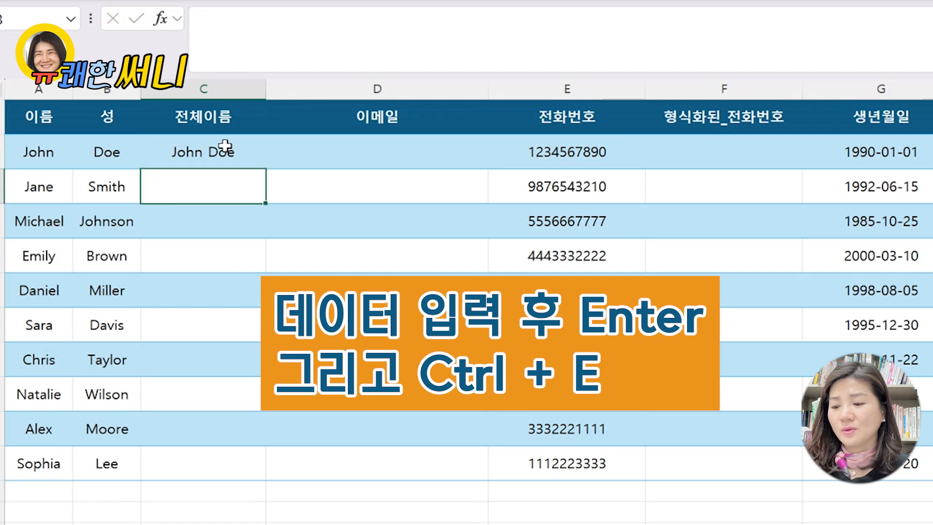
key(ctrl+e)
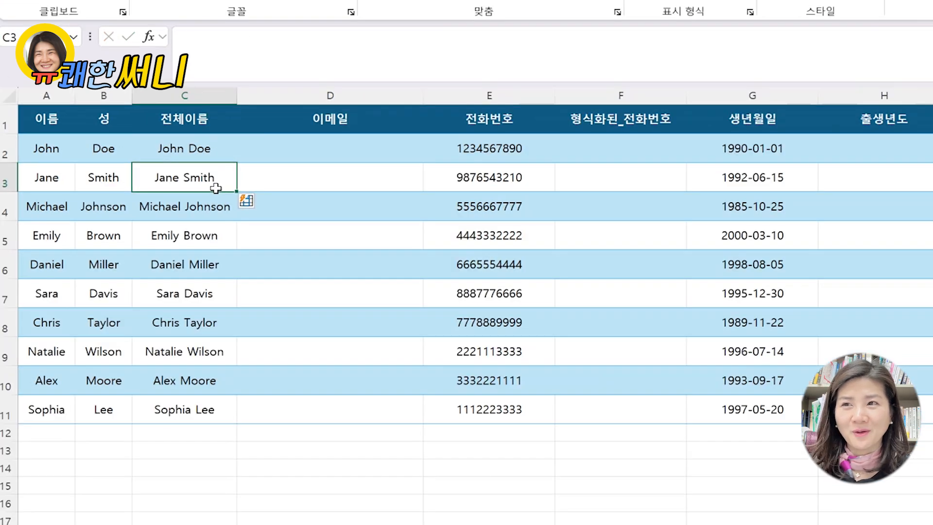
click(304, 150)
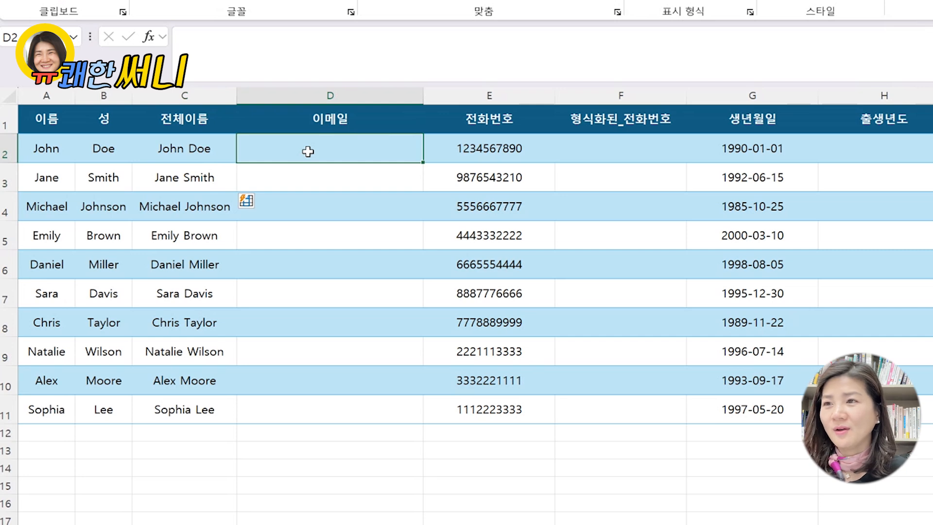
Enter an example naver.com e-mail from the first person's names in D2, then Flash Fill column D.
double_click(309, 151)
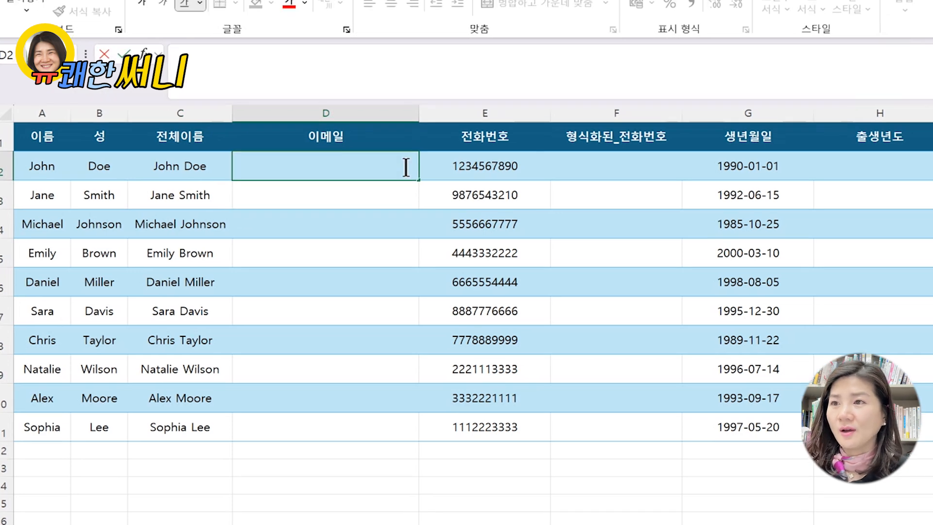
text(JohnDoe@naver.com)
key(ctrl+Return)
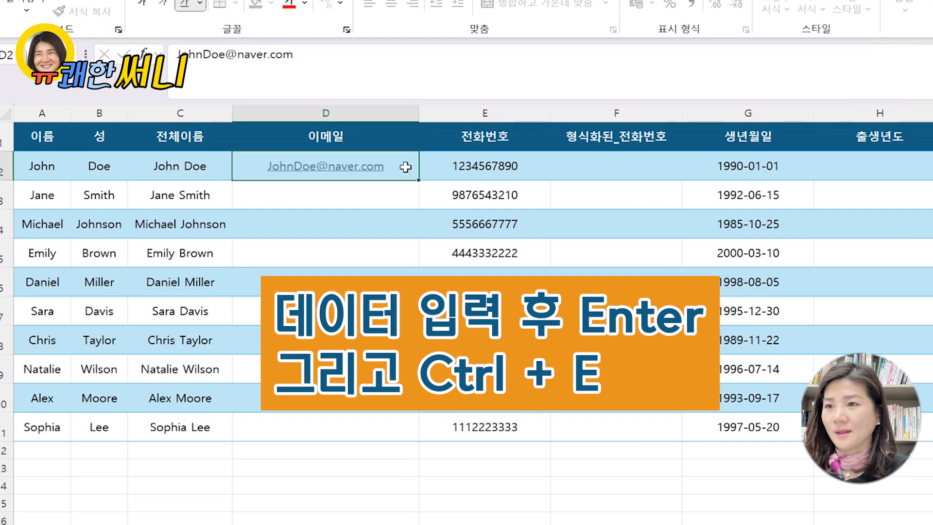
key(Return)
key(ctrl+e)
key(Down)
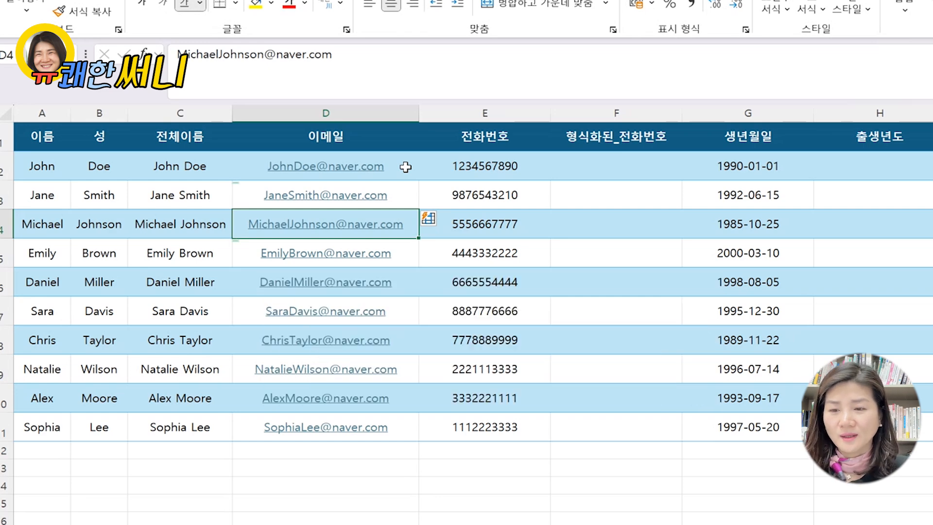
key(Right)
key(Right)
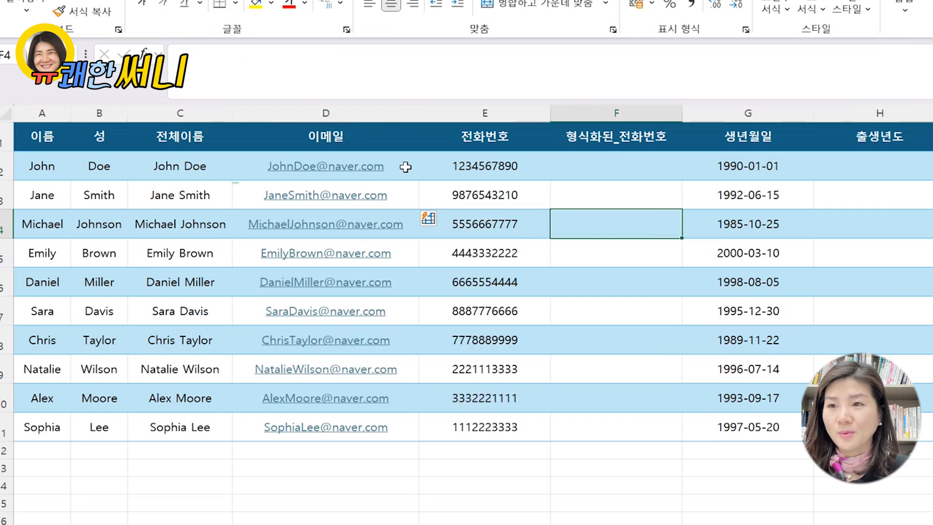
Enter the first phone number as (area code) plus hyphen in F2, then Flash Fill column F.
key(Up)
key(Up)
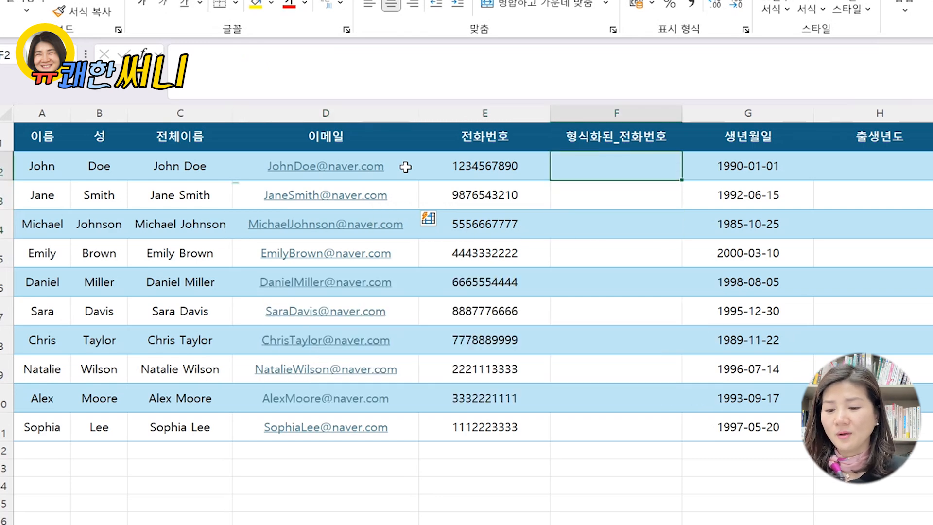
text((123)456-7890)
key(Return)
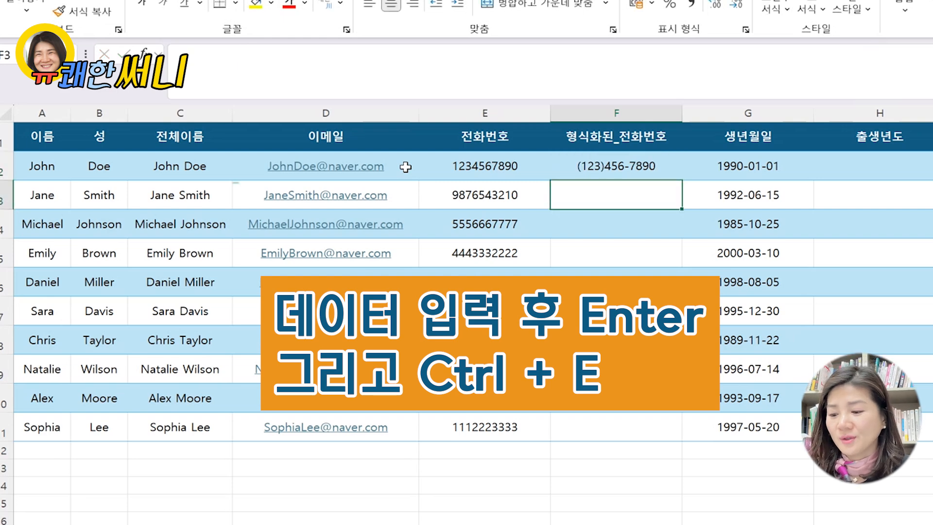
key(ctrl+e)
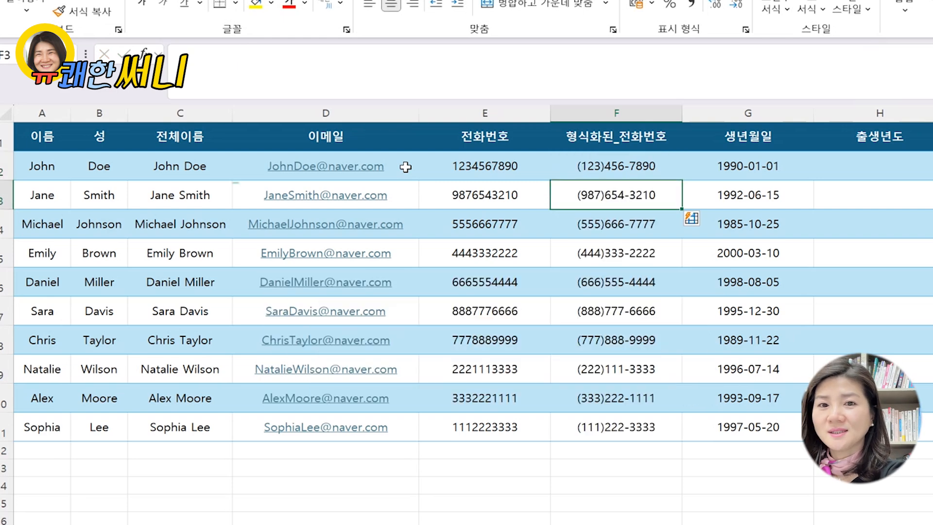
key(Down)
key(Up)
key(Right)
key(Right)
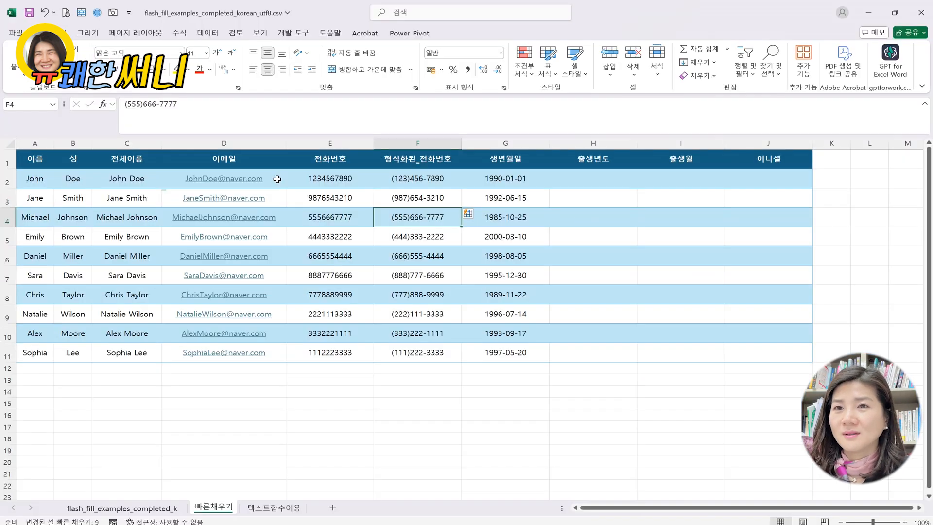
key(Up)
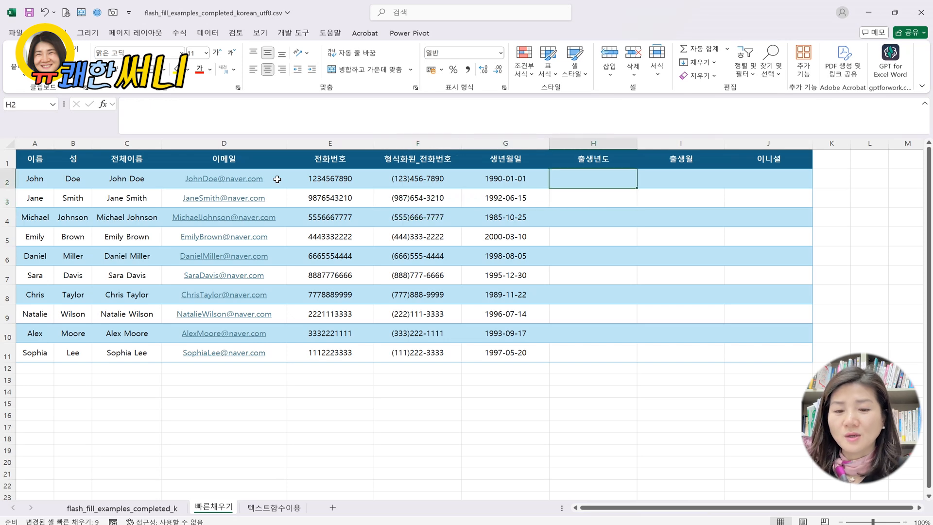
Enter 1990 in H2 and Flash Fill the birth years down column H.
text(1990)
key(Return)
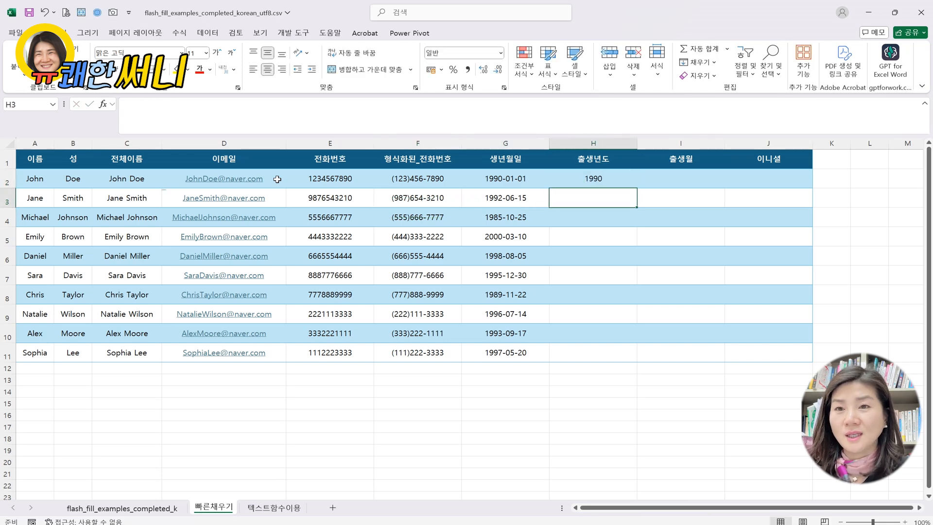
key(ctrl+e)
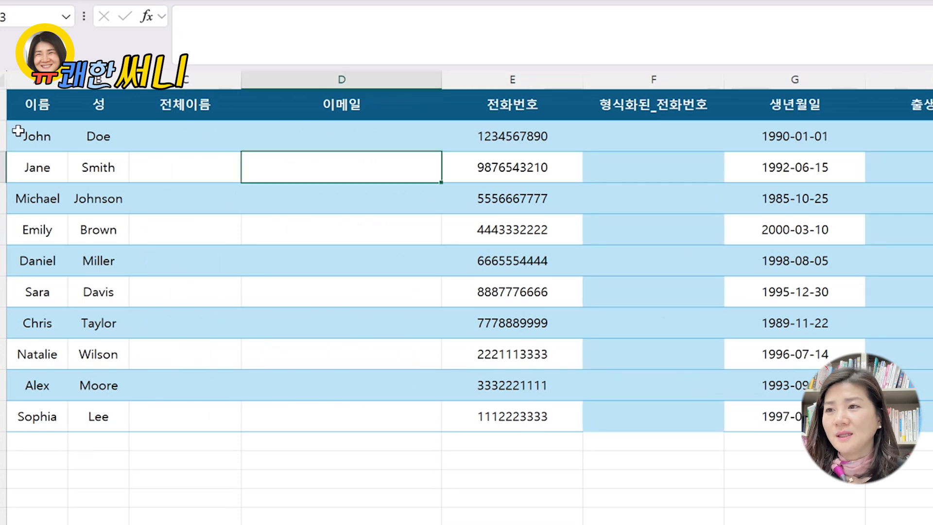
Enter the formula =A2&B2 in C2 to join the first and last names.
click(29, 141)
click(97, 137)
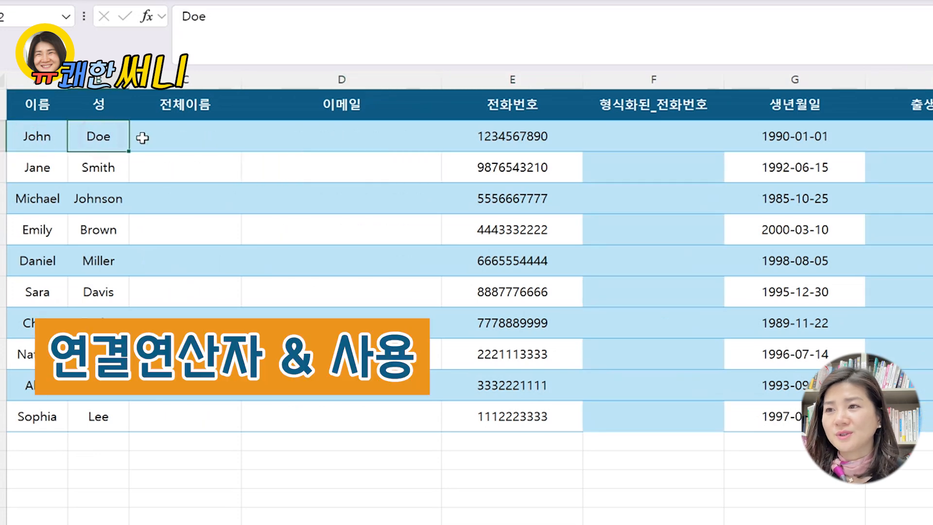
click(52, 140)
click(97, 137)
click(200, 136)
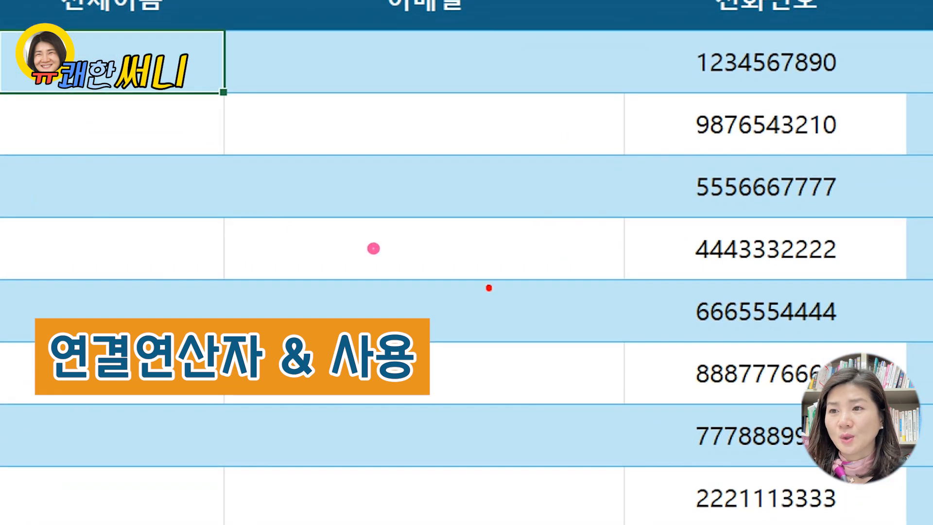
mouse_move(375, 249)
mouse_down()
mouse_move(336, 116)
mouse_move(359, 298)
mouse_up()
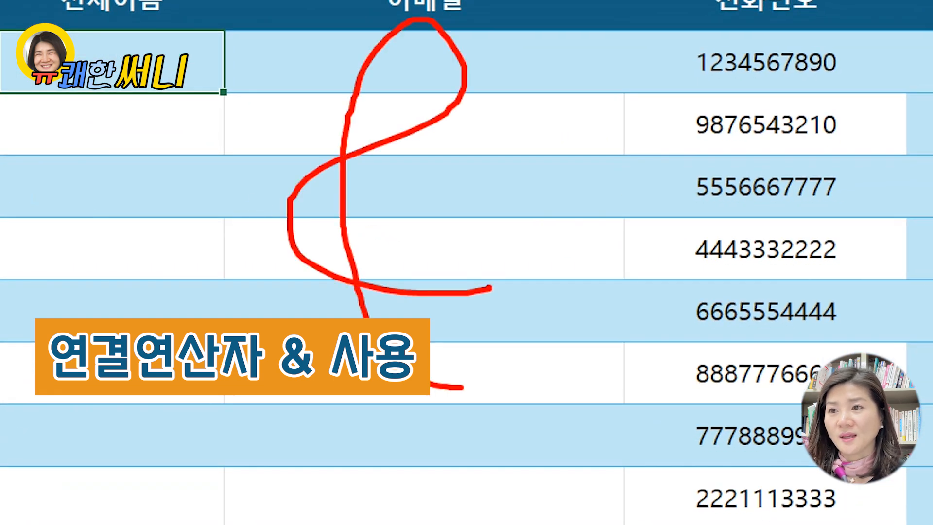
key(Escape)
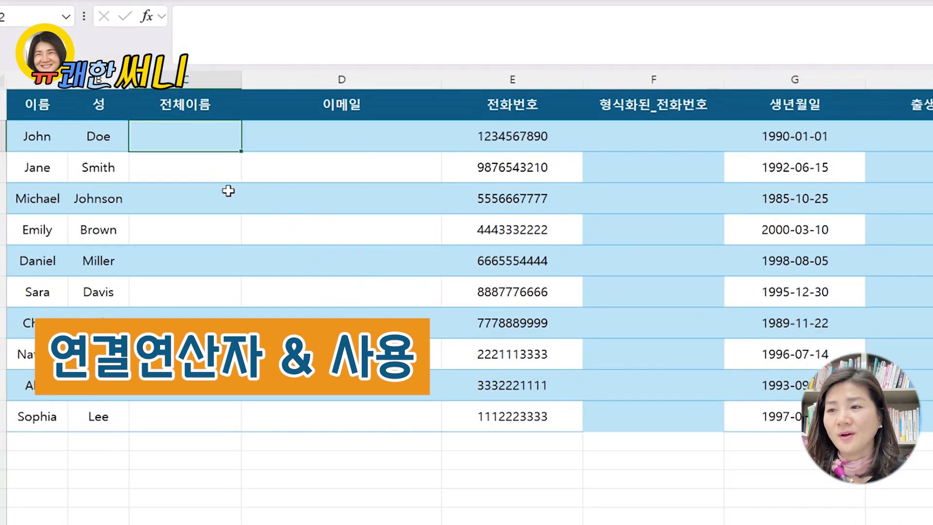
text(=)
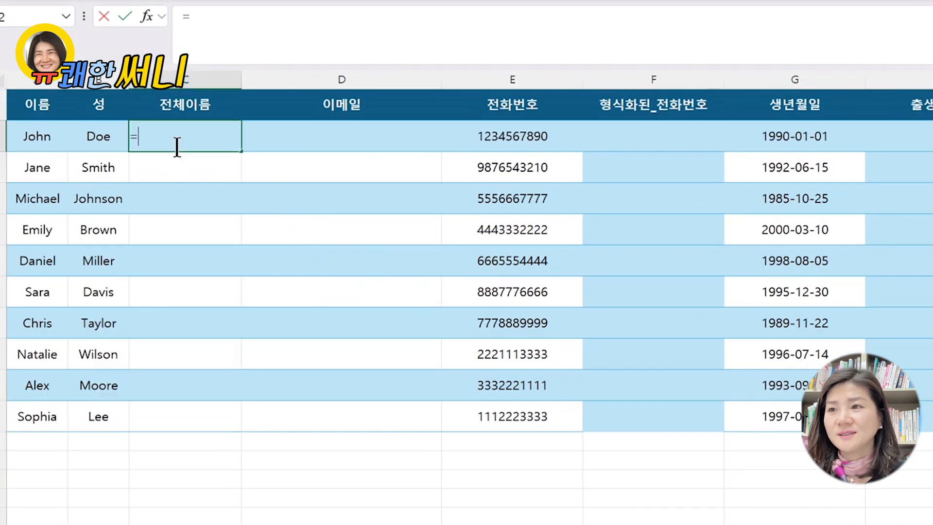
click(48, 141)
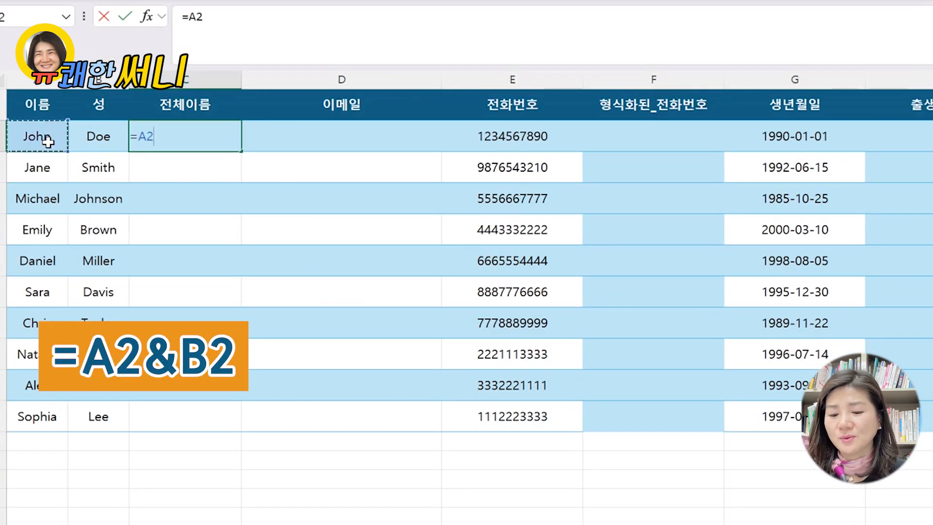
text(&)
click(97, 138)
key(Return)
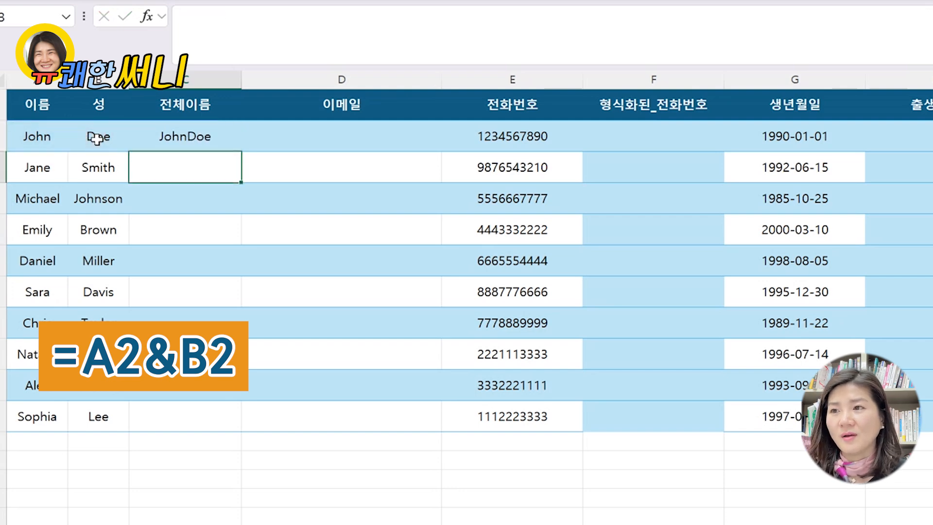
Copy the =A2&B2 formula down to C11 and check a lower row's result.
click(194, 138)
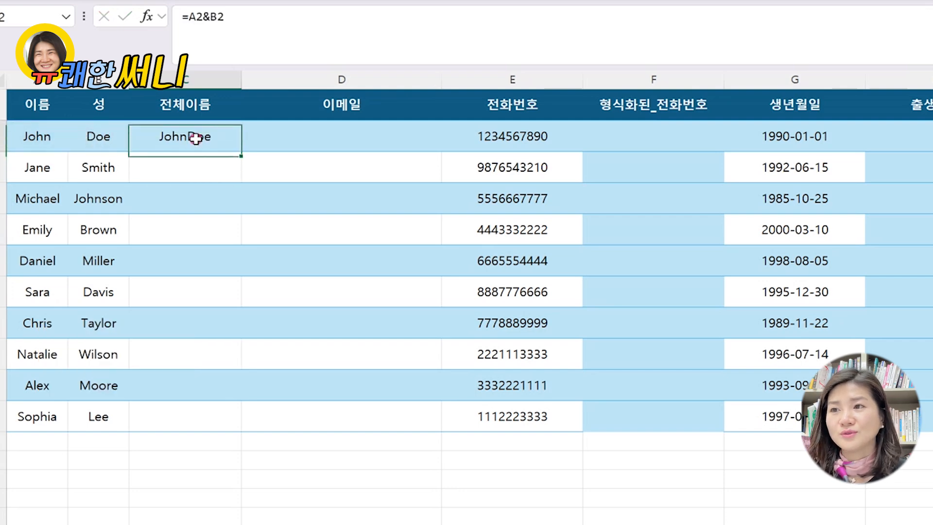
double_click(241, 151)
click(225, 232)
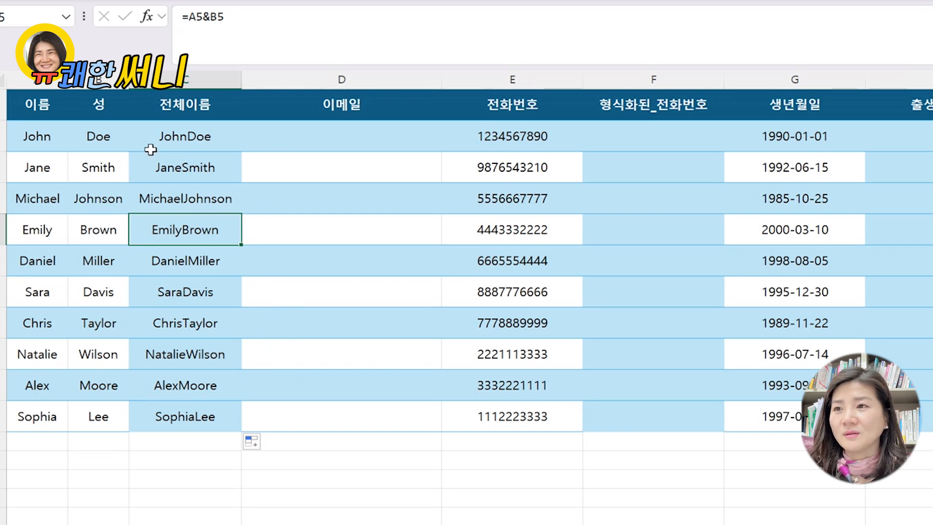
click(202, 140)
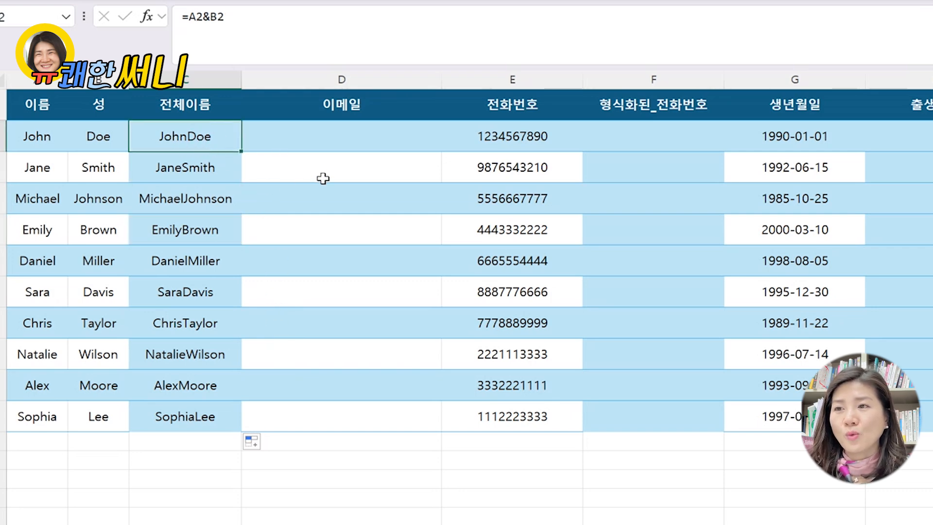
click(375, 137)
text(=)
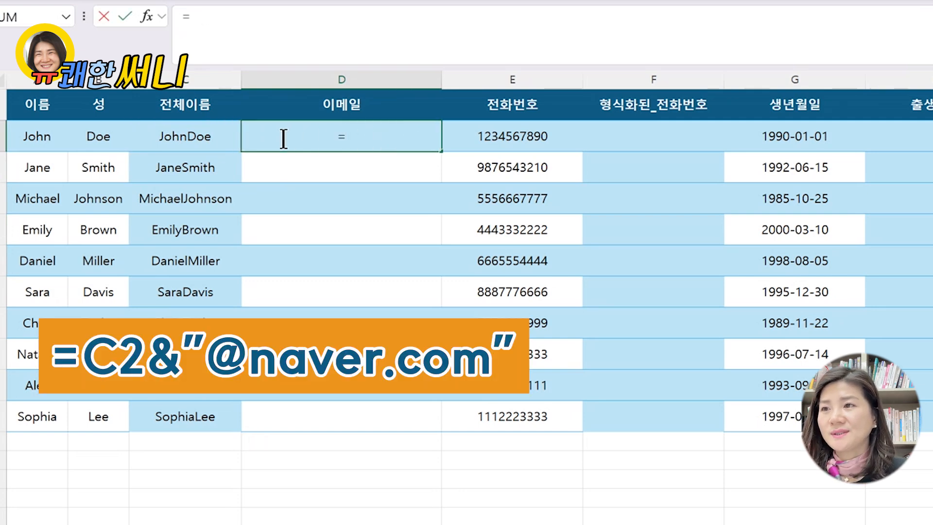
click(197, 141)
text(&)
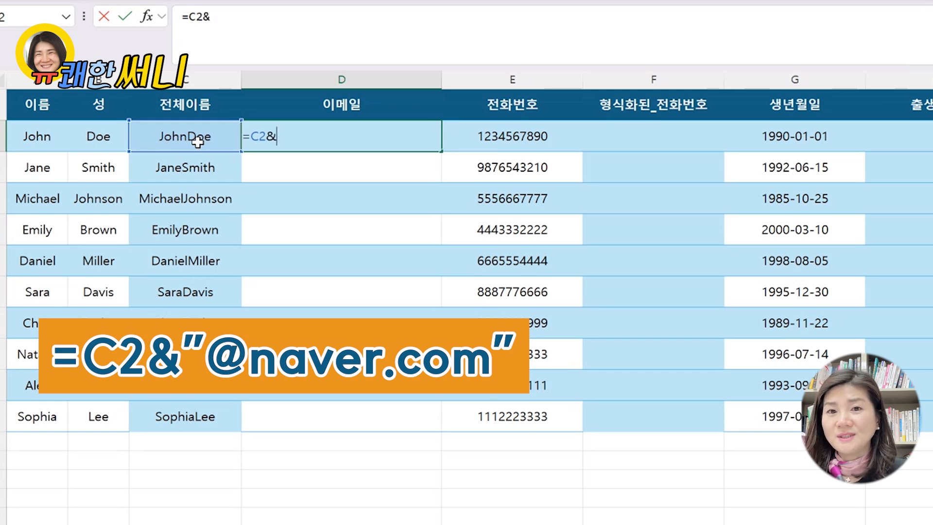
text("@naver.)
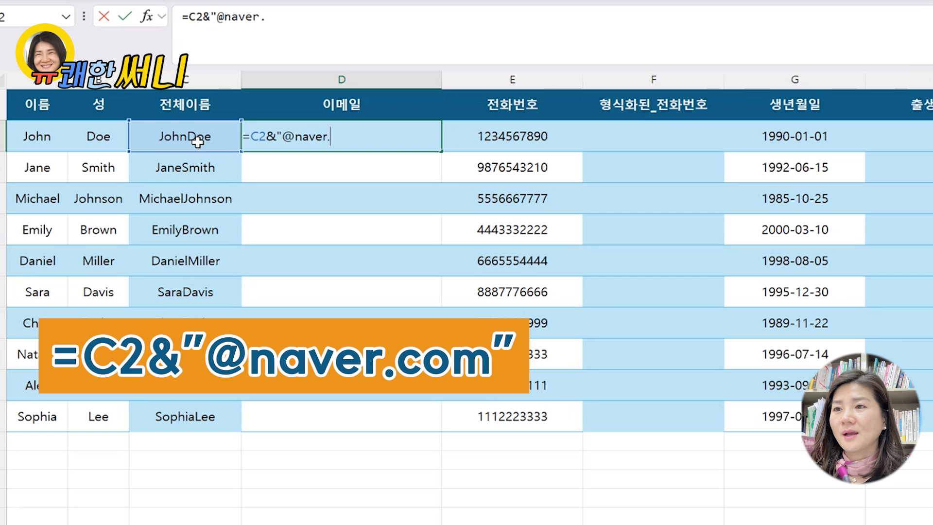
key(Return)
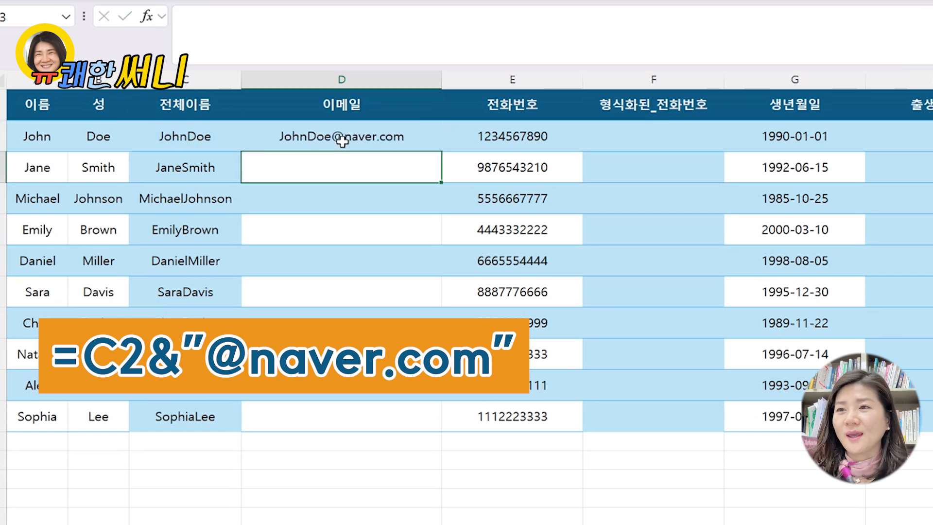
Copy the e-mail formula down through D11 and check a lower row.
click(340, 144)
double_click(441, 151)
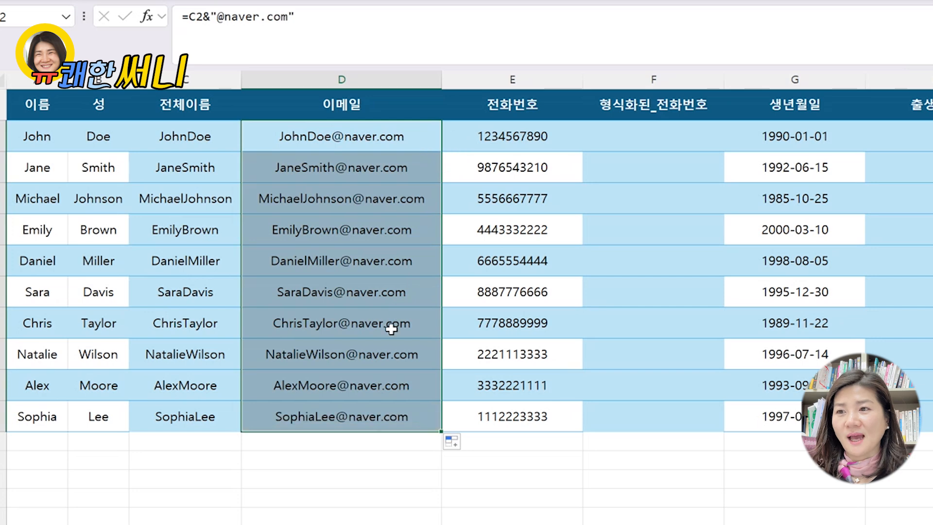
click(391, 329)
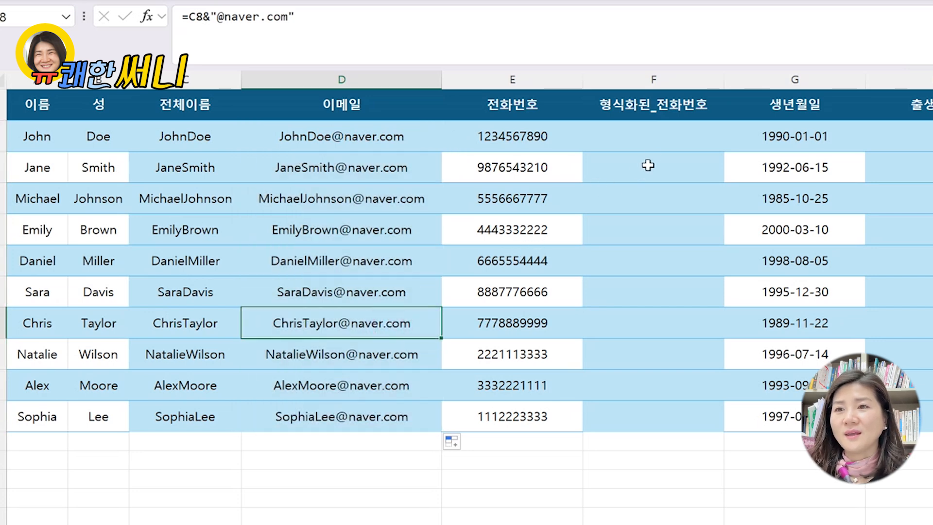
drag(658, 140, 671, 411)
click(632, 281)
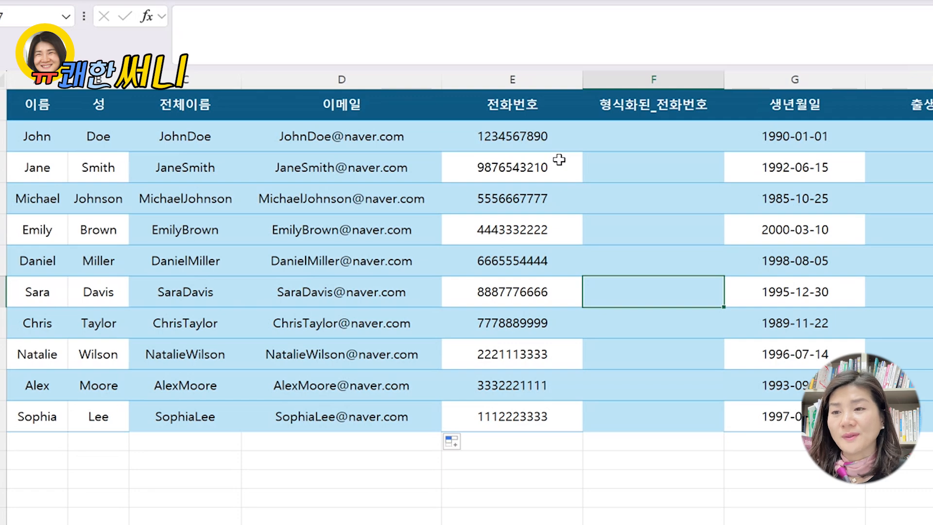
key(ctrl+1)
click(559, 159)
drag(607, 102, 591, 195)
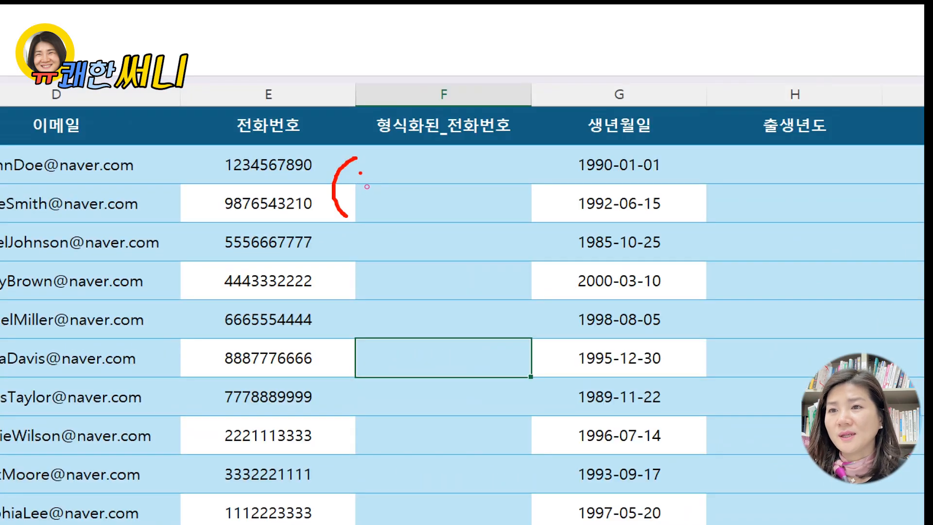
drag(361, 173, 360, 208)
drag(396, 179, 403, 199)
drag(452, 171, 465, 206)
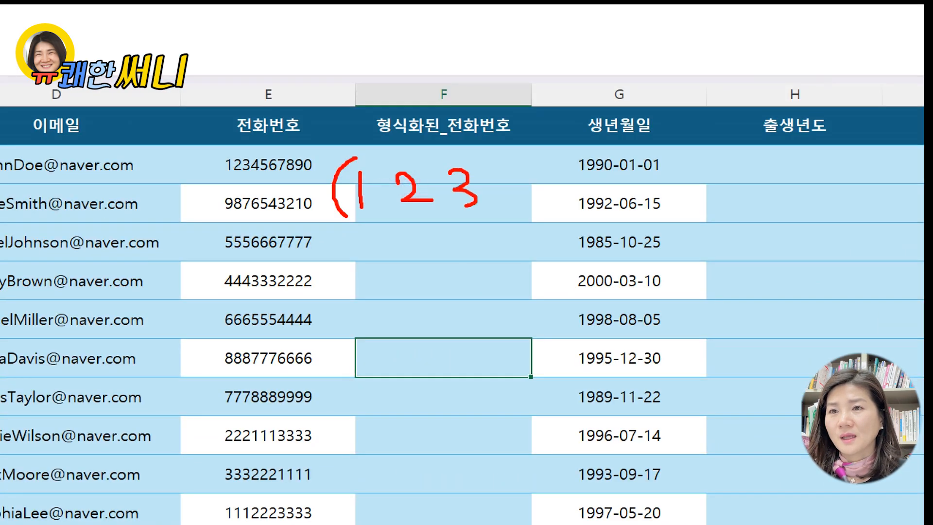
drag(501, 165, 511, 218)
mouse_move(564, 160)
mouse_down()
mouse_move(534, 185)
mouse_move(594, 189)
mouse_up()
drag(562, 159, 564, 209)
drag(593, 167, 617, 168)
mouse_move(586, 169)
mouse_down()
mouse_move(588, 190)
mouse_move(613, 204)
mouse_up()
mouse_move(663, 157)
mouse_down()
mouse_move(653, 197)
mouse_move(709, 178)
mouse_move(755, 199)
mouse_up()
mouse_move(797, 161)
mouse_down()
mouse_move(780, 185)
mouse_move(803, 160)
mouse_move(855, 161)
mouse_up()
drag(355, 226, 494, 229)
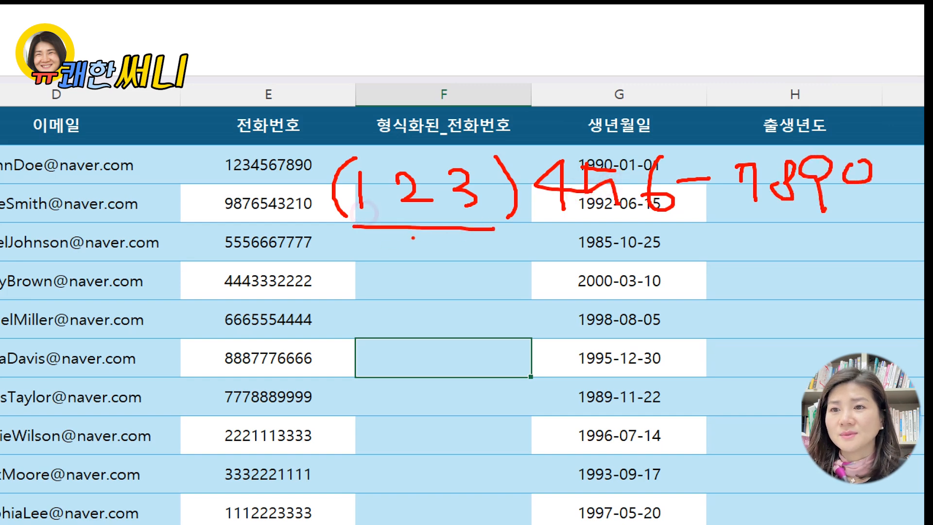
drag(393, 249, 430, 244)
mouse_move(386, 284)
mouse_down()
mouse_move(387, 298)
mouse_move(387, 287)
mouse_up()
mouse_move(385, 299)
mouse_down()
mouse_move(383, 319)
mouse_move(400, 314)
mouse_up()
drag(417, 284, 413, 309)
mouse_move(410, 309)
mouse_down()
mouse_move(405, 327)
mouse_move(426, 326)
mouse_up()
mouse_move(419, 278)
mouse_down()
mouse_move(433, 279)
mouse_move(427, 300)
mouse_up()
mouse_move(431, 285)
mouse_down()
mouse_move(438, 294)
mouse_move(447, 283)
mouse_move(447, 301)
mouse_up()
drag(452, 288, 480, 300)
drag(419, 309, 458, 307)
drag(449, 317, 476, 323)
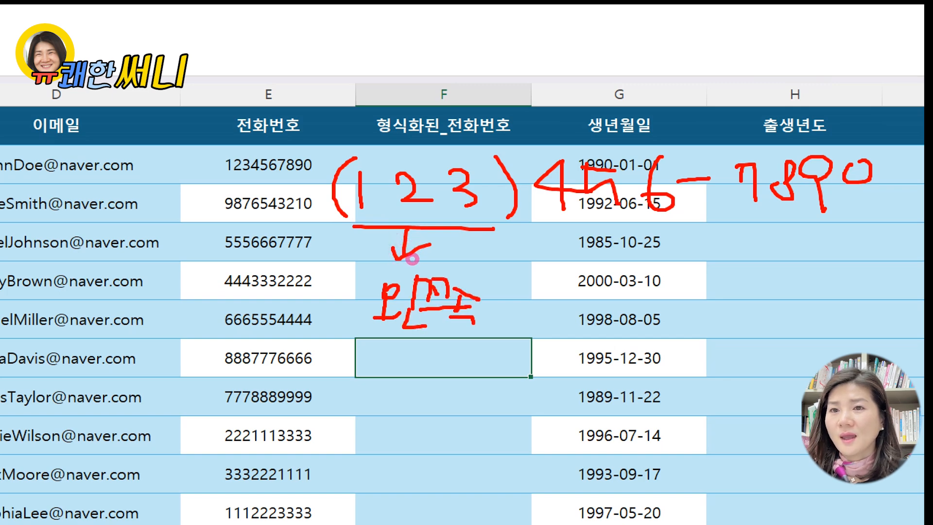
drag(522, 215, 676, 225)
drag(601, 232, 600, 267)
mouse_move(583, 258)
mouse_down()
mouse_move(590, 271)
mouse_move(633, 266)
mouse_up()
drag(535, 306, 570, 321)
drag(584, 298, 585, 332)
drag(585, 309, 614, 298)
drag(600, 311, 647, 312)
mouse_move(633, 323)
mouse_down()
mouse_move(634, 332)
mouse_move(676, 335)
mouse_up()
drag(740, 207, 879, 210)
mouse_move(783, 215)
mouse_down()
mouse_move(784, 253)
mouse_move(801, 246)
mouse_up()
mouse_move(755, 301)
mouse_down()
mouse_move(770, 297)
mouse_move(755, 324)
mouse_move(808, 317)
mouse_up()
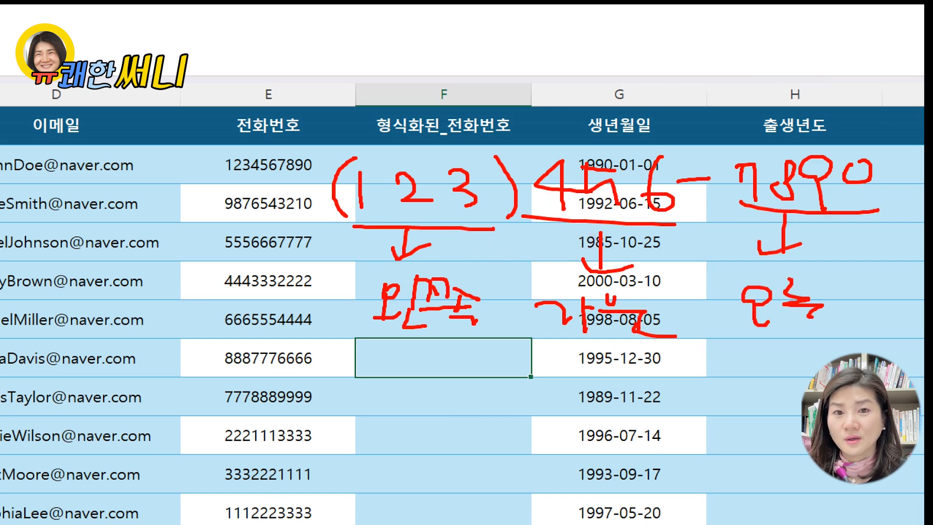